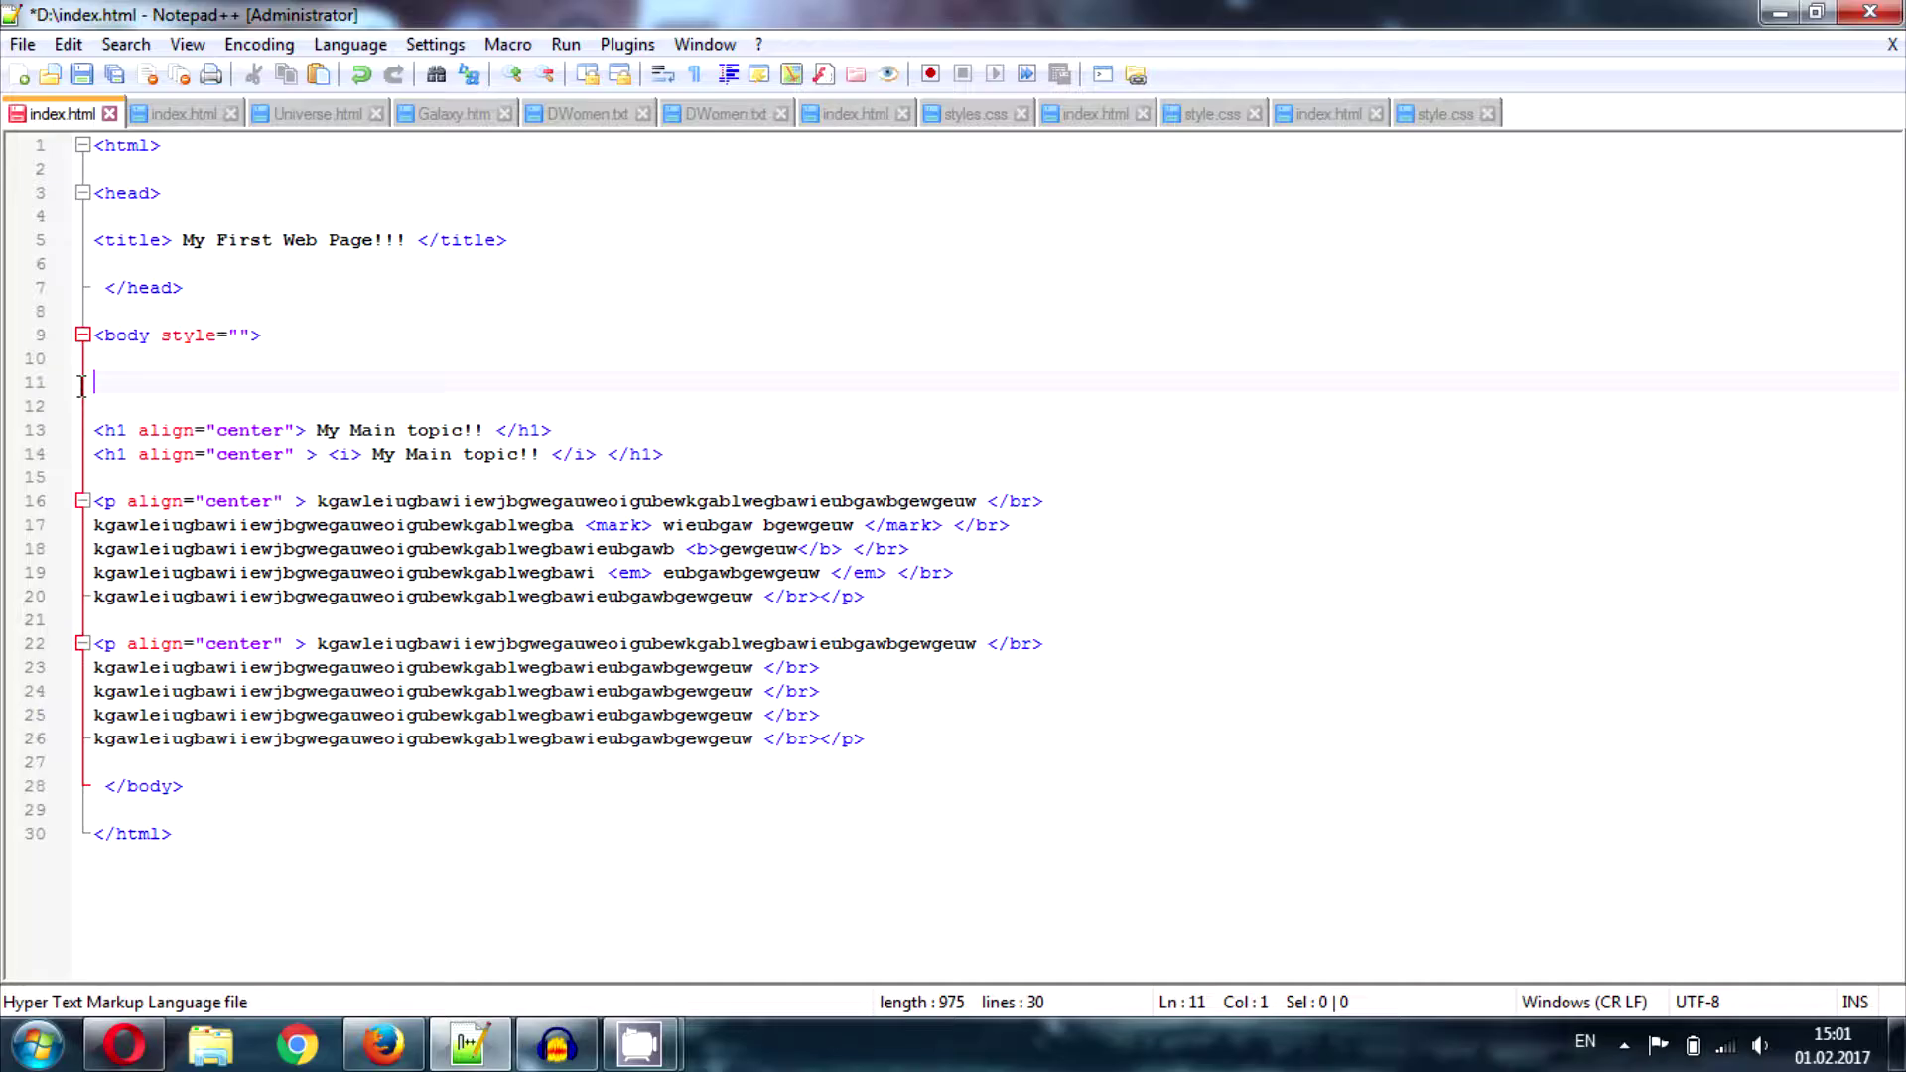
type("<!--")
type(" -->")
- Replace the placeholder inside <!-- --> with the note text Important peace of code!!!
key("Left")
key("Left")
key("Left")
key("Left")
type("ogahweigwegiwaoigew")
key("BackSpace")
key("BackSpace")
key("BackSpace")
key("BackSpace")
key("BackSpace")
key("BackSpace")
key("BackSpace")
key("BackSpace")
key("BackSpace")
key("BackSpace")
key("BackSpace")
key("BackSpace")
key("BackSpace")
type("Important peace of code!!!")
- Save index.html, reload the page in Firefox to verify, then select heading lines 13-14 back in the editor
left_click(504, 392)
key("ctrl+s")
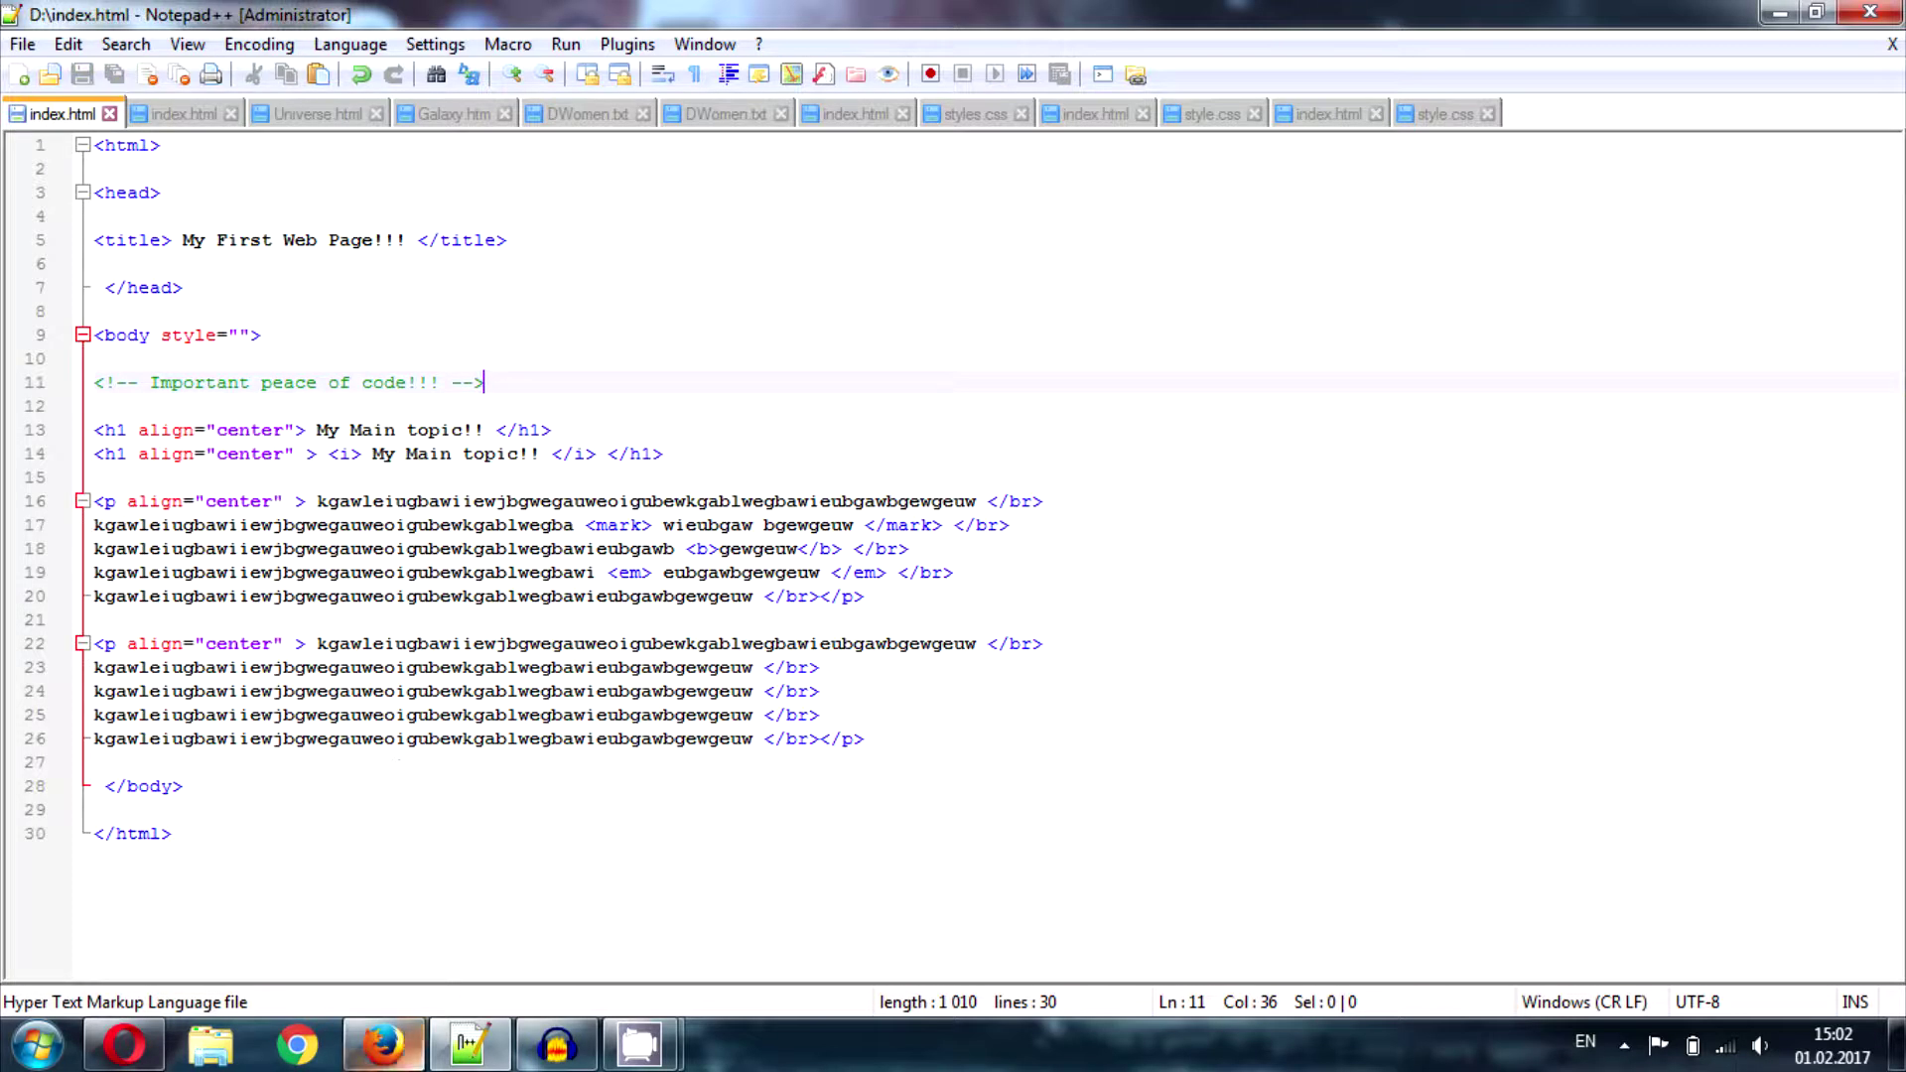
left_click(382, 1045)
left_click(1119, 70)
left_click(470, 1046)
left_click_drag(664, 453, 125, 442)
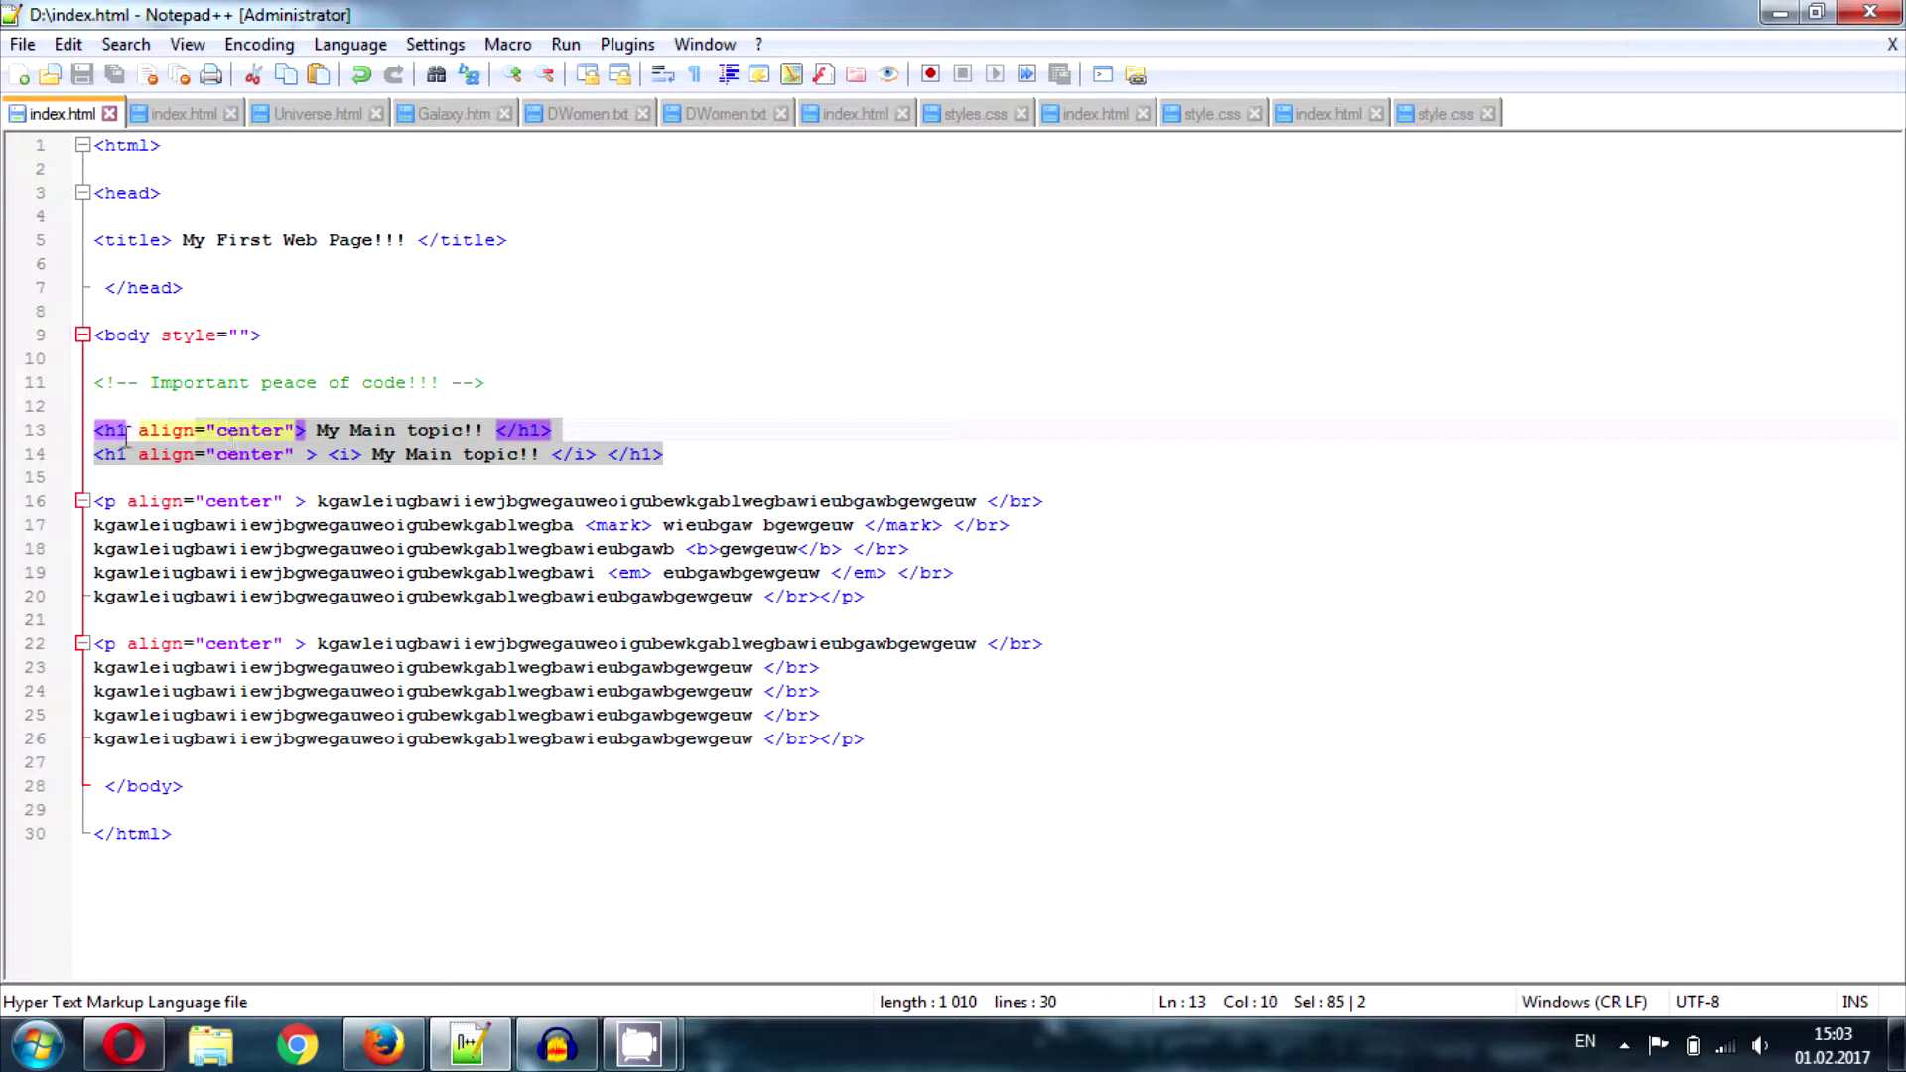
- Insert a blank line after the first </p>, select the second paragraph block and the line 11 closing -->
left_click(939, 623)
key("Return")
key("Up")
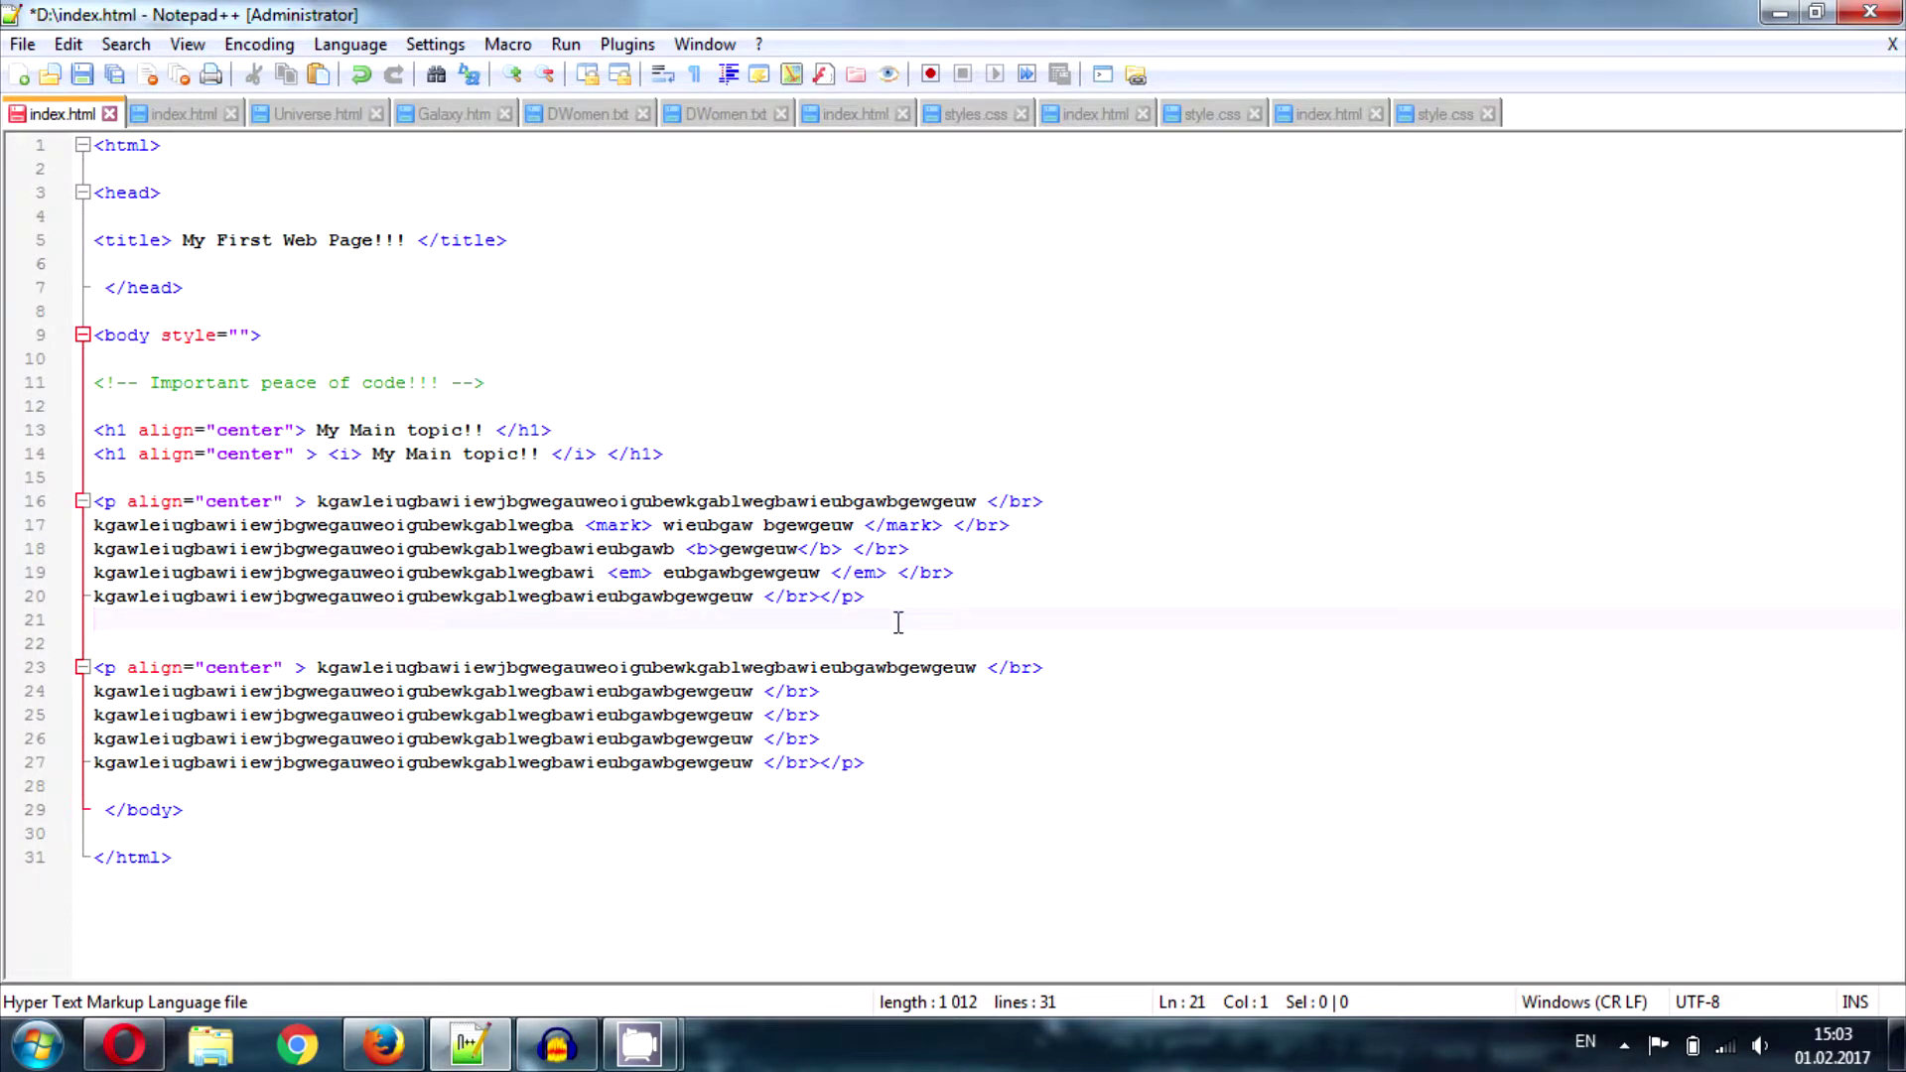
left_click_drag(184, 811, 94, 688)
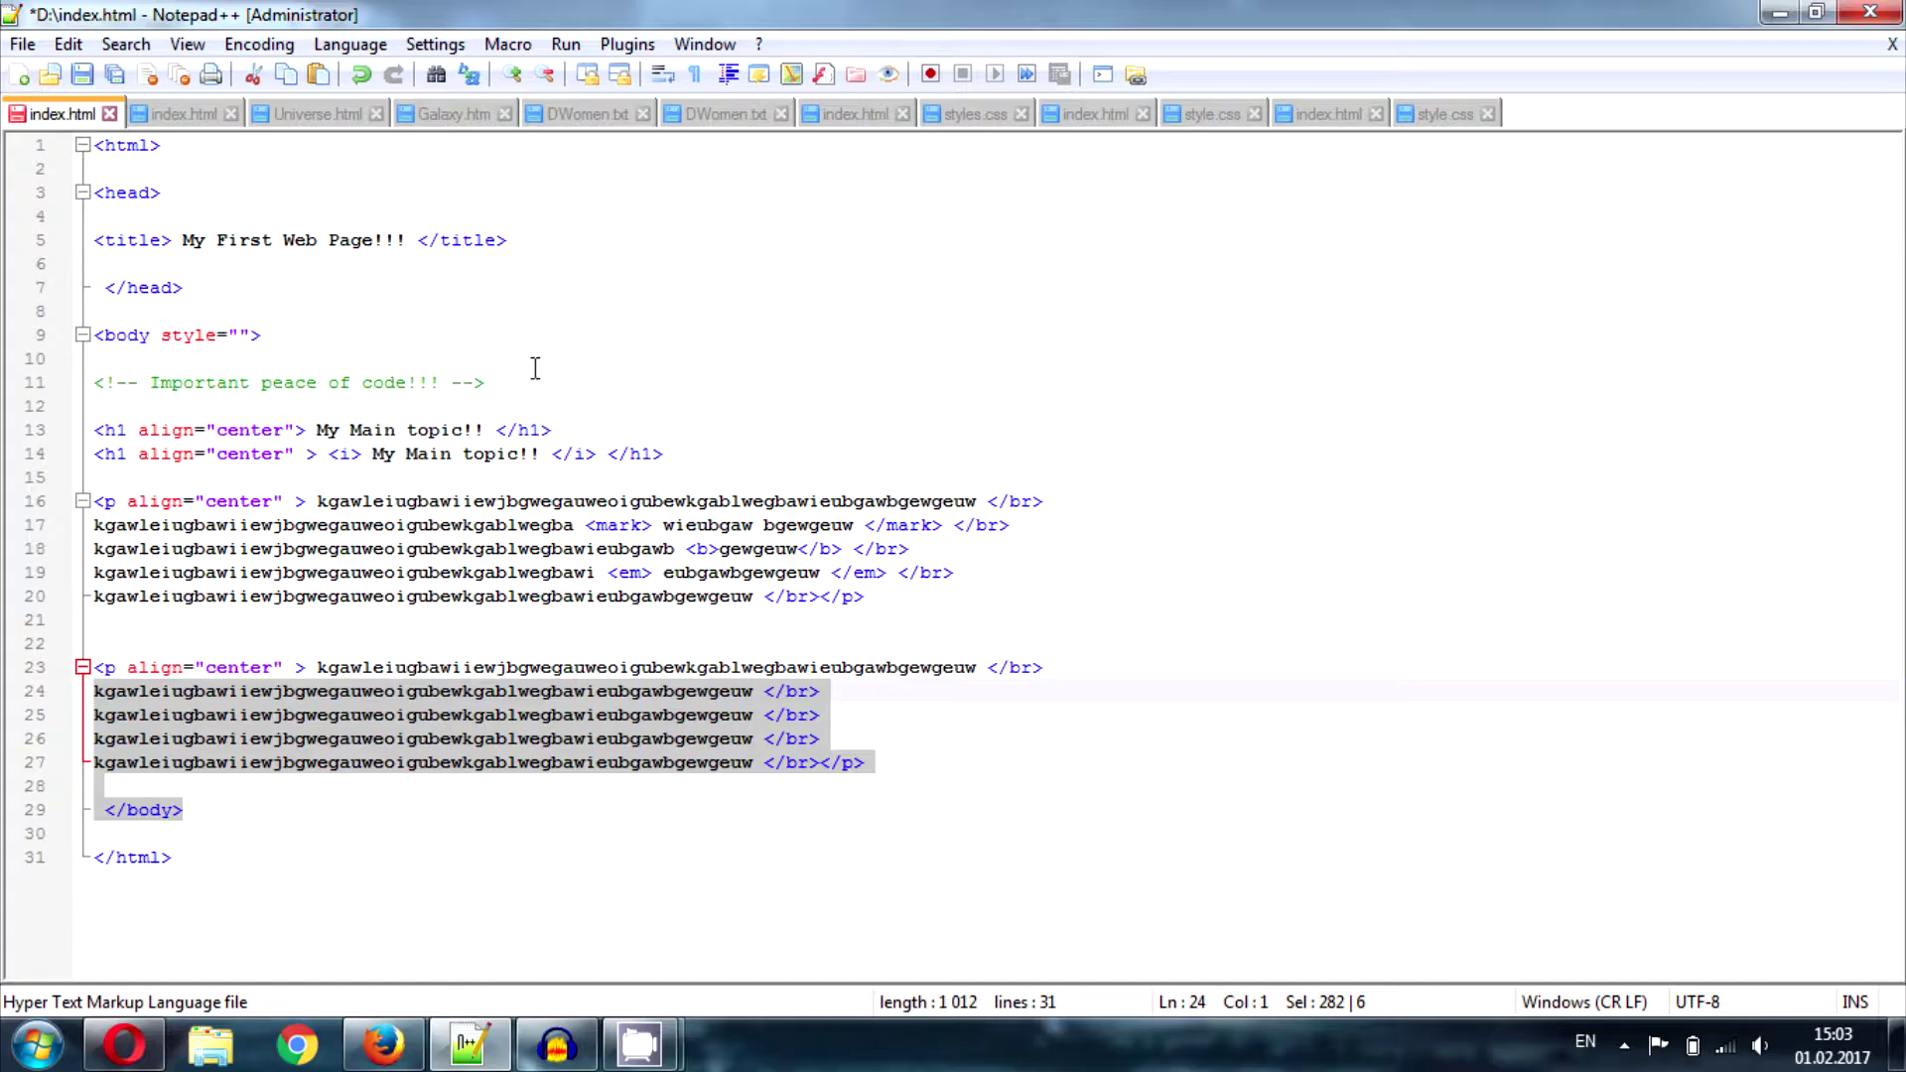
left_click_drag(485, 383, 449, 381)
- Remove the --> from line 11 and add another blank line 22 below the first paragraph
key("Delete")
left_click(205, 619)
key("Return")
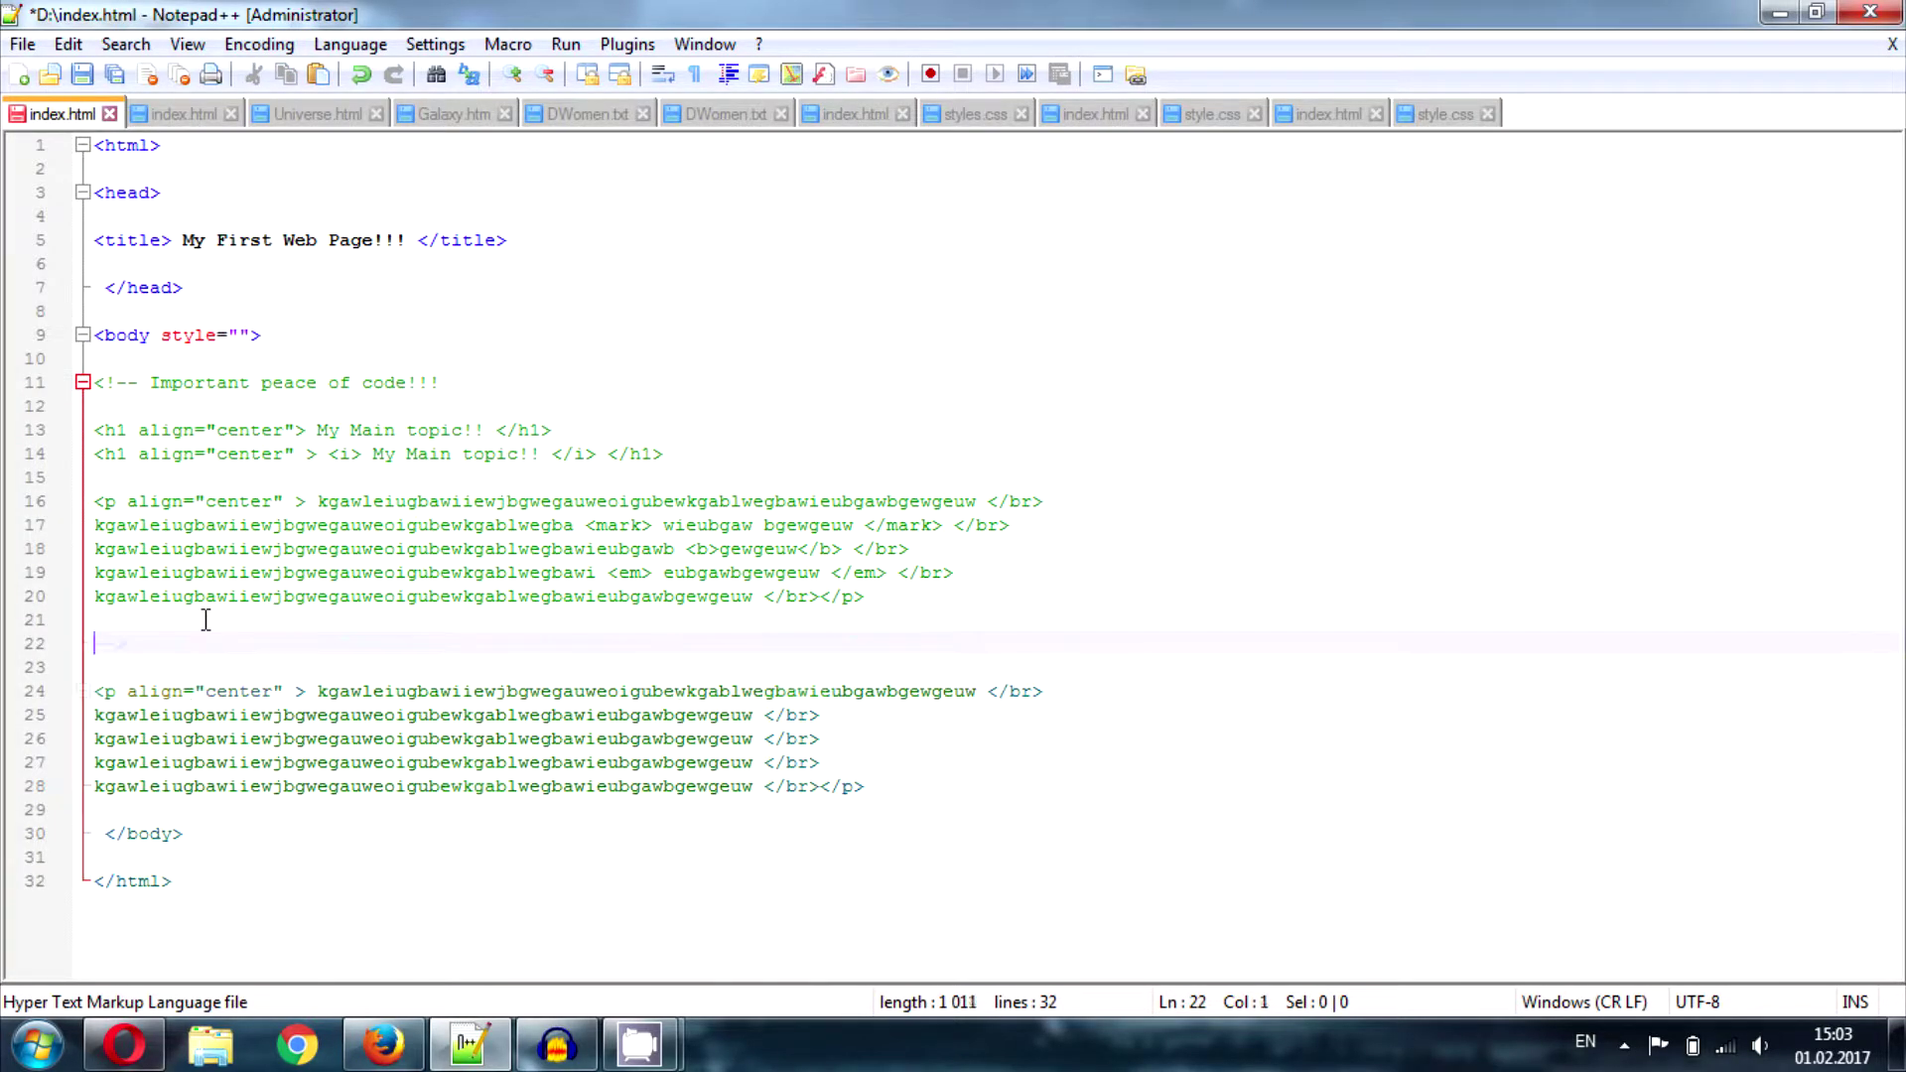